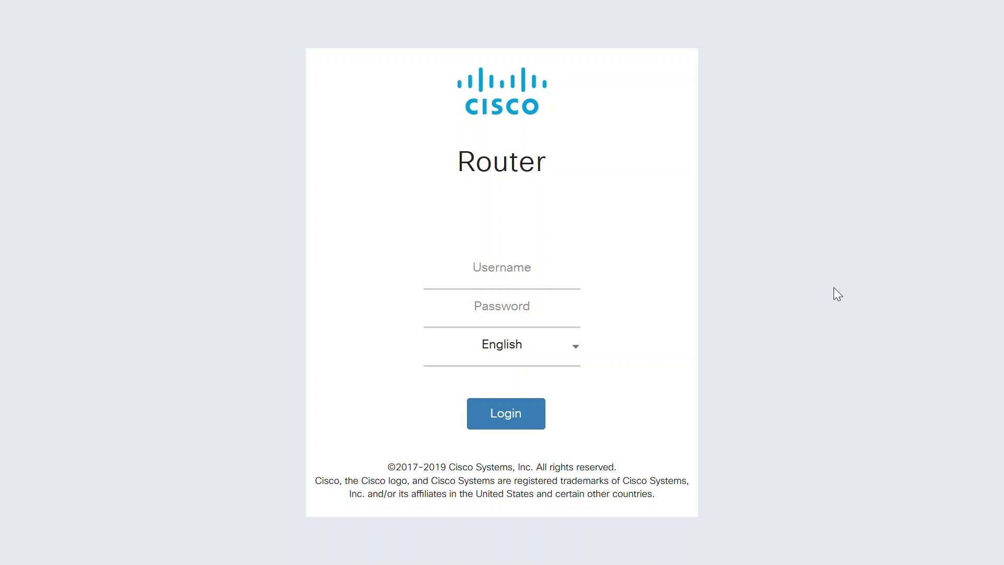
Sign in to the router as admin with the account password
{"action": "left_click", "coordinate": [540, 281]}
{"action": "type", "text": "adm"}
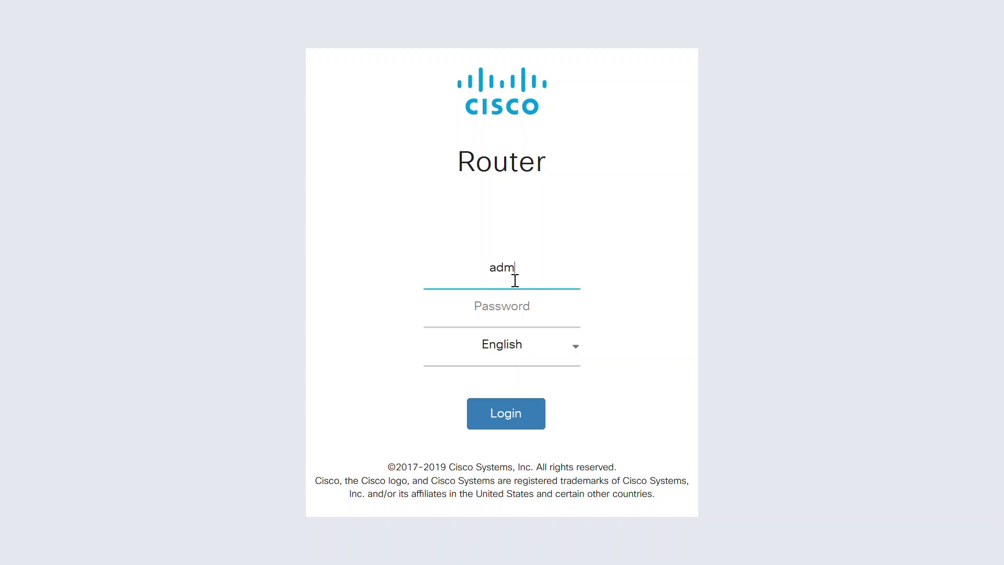
{"action": "type", "text": "in"}
{"action": "key", "text": "Tab"}
{"action": "type", "text": "*******"}
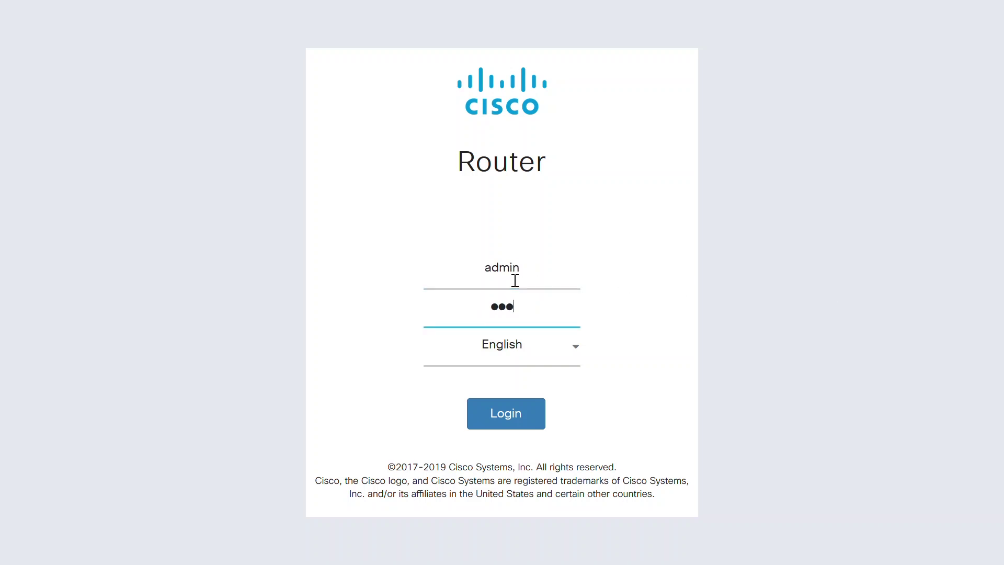
{"action": "type", "text": "***"}
{"action": "left_click", "coordinate": [505, 427]}
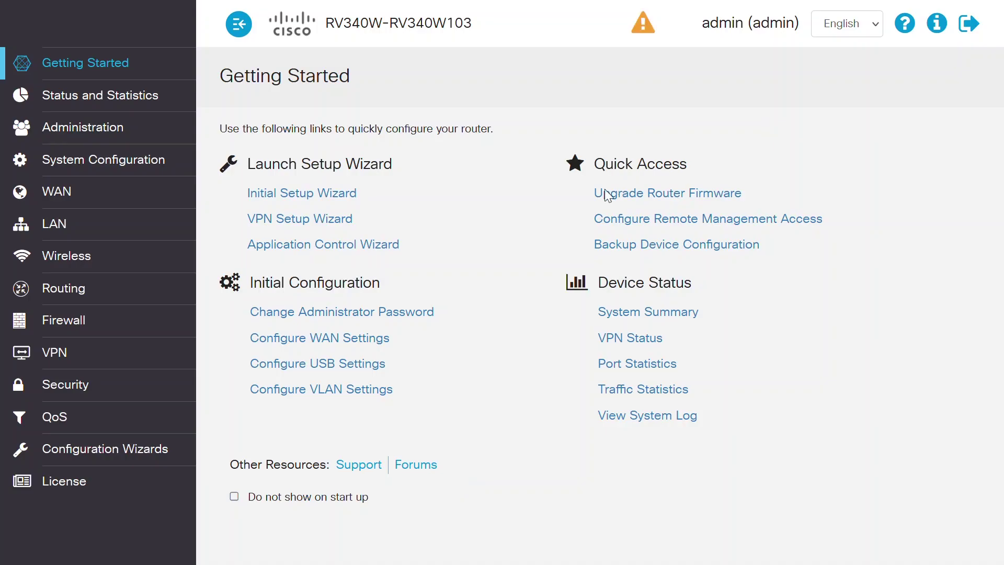
Go to WAN > Dynamic DNS and select the WAN2 interface entry
{"action": "left_click", "coordinate": [64, 188]}
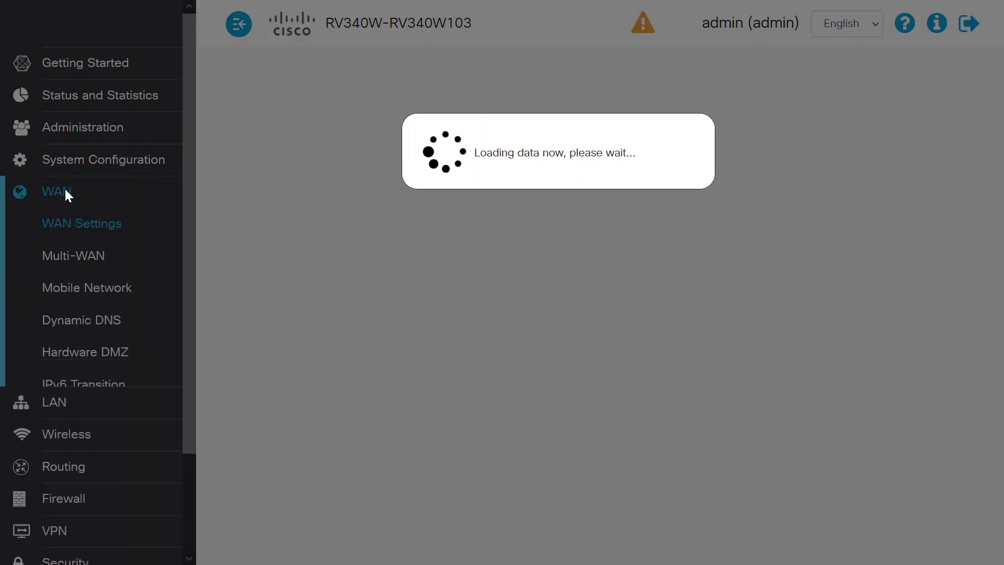
{"action": "left_click", "coordinate": [86, 320]}
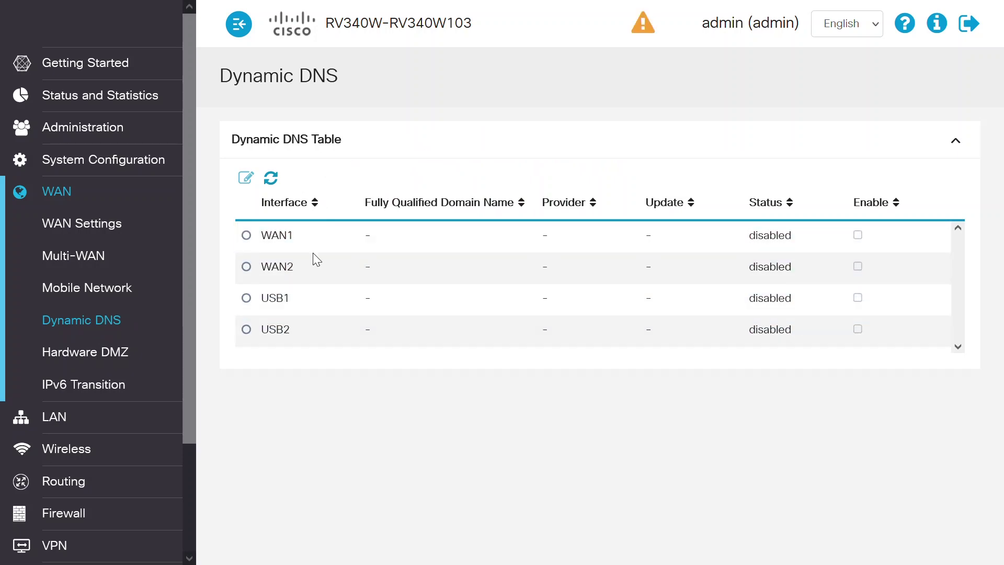
{"action": "left_click", "coordinate": [248, 270]}
Edit the WAN2 Dynamic DNS entry, enable it, and set the provider to No-ip.com
{"action": "left_click", "coordinate": [245, 177]}
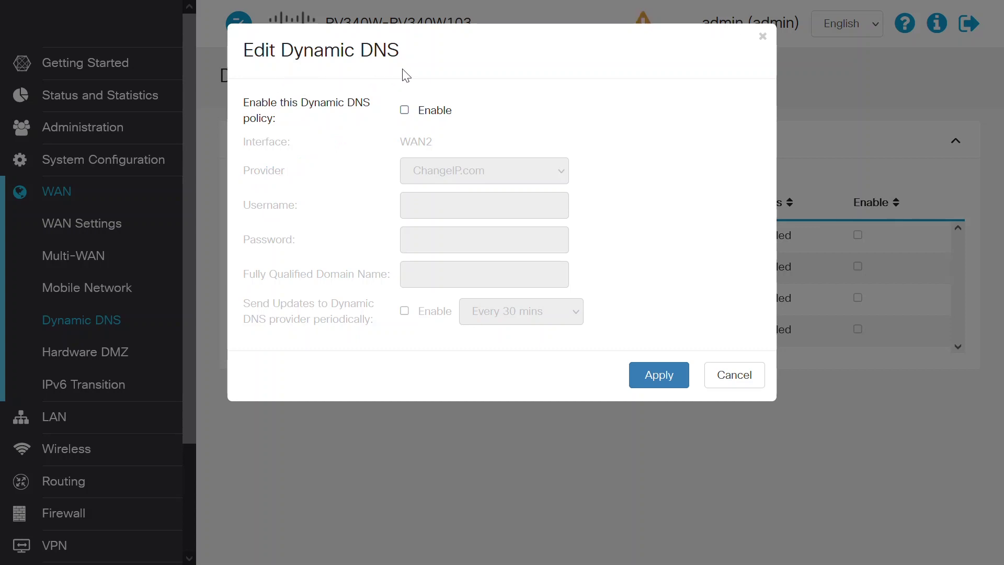
{"action": "left_click", "coordinate": [404, 114]}
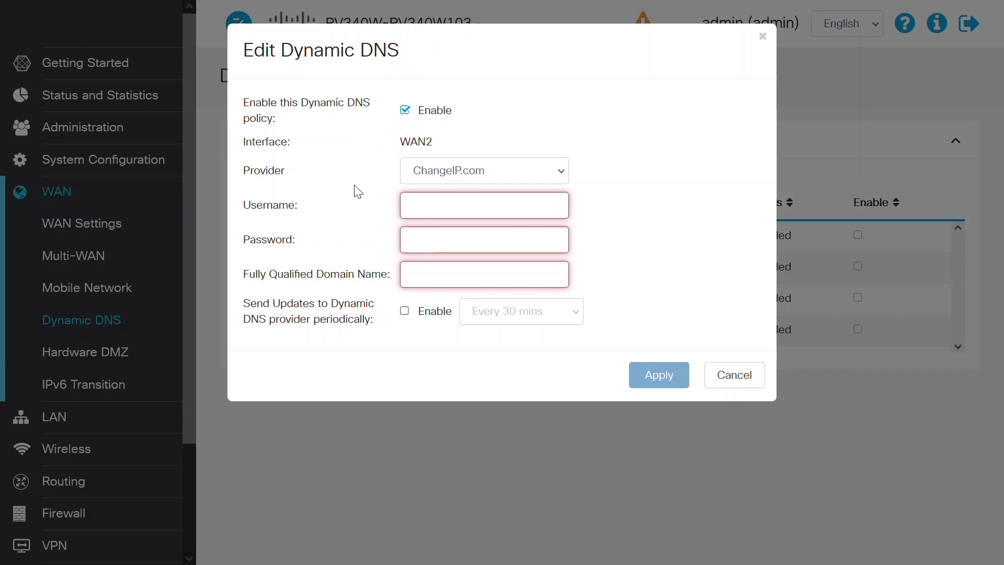
{"action": "left_click", "coordinate": [561, 173]}
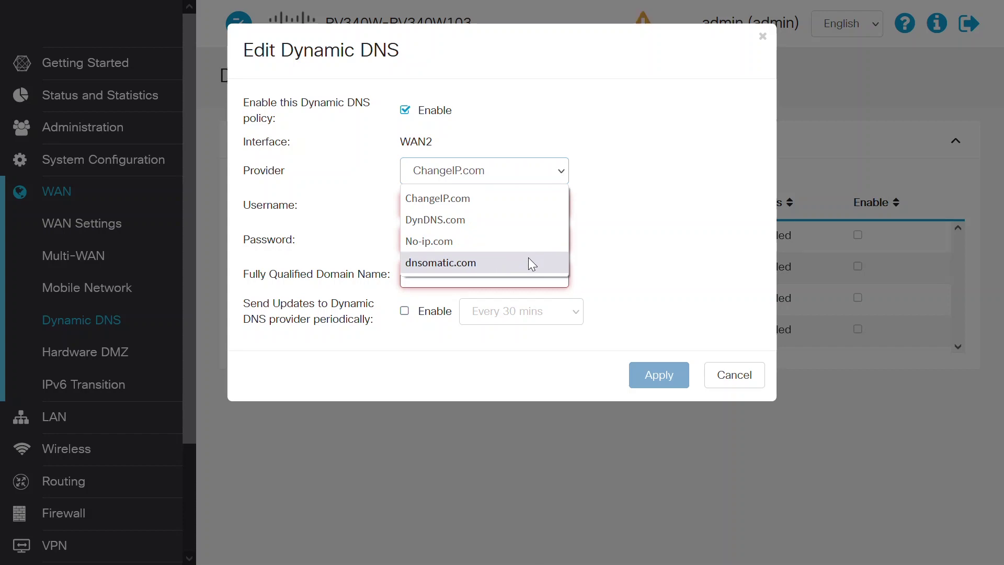
{"action": "left_click", "coordinate": [478, 241]}
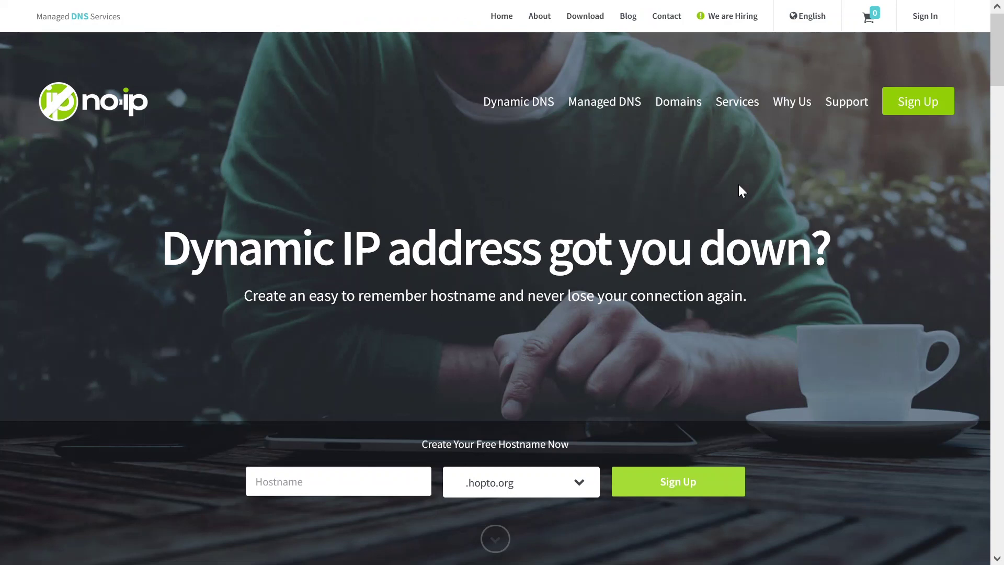
Log in to the No-IP account with saved credentials and view its No-IP Hostnames list
{"action": "left_click", "coordinate": [926, 114]}
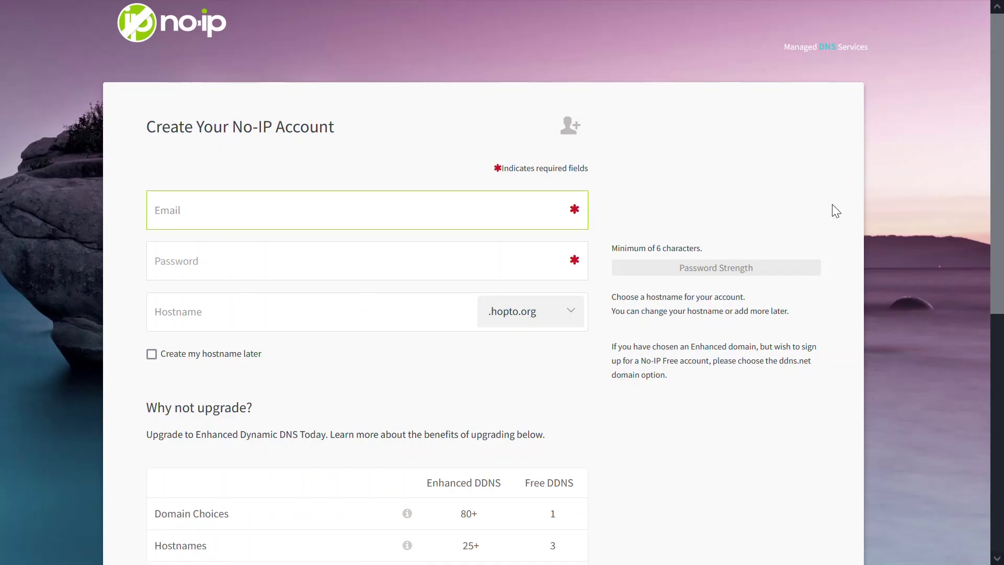
{"action": "key", "text": "alt+Left"}
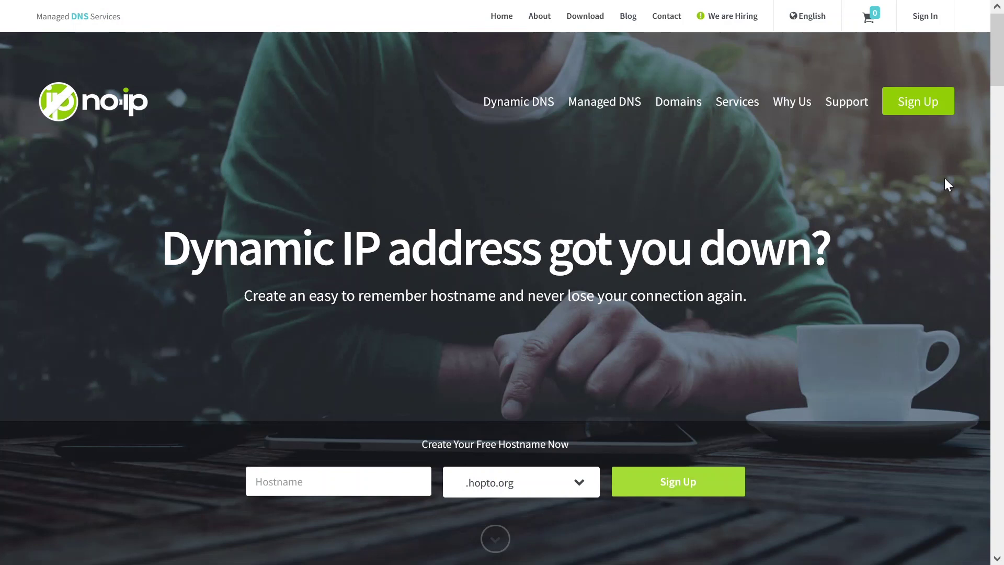
{"action": "left_click", "coordinate": [926, 23]}
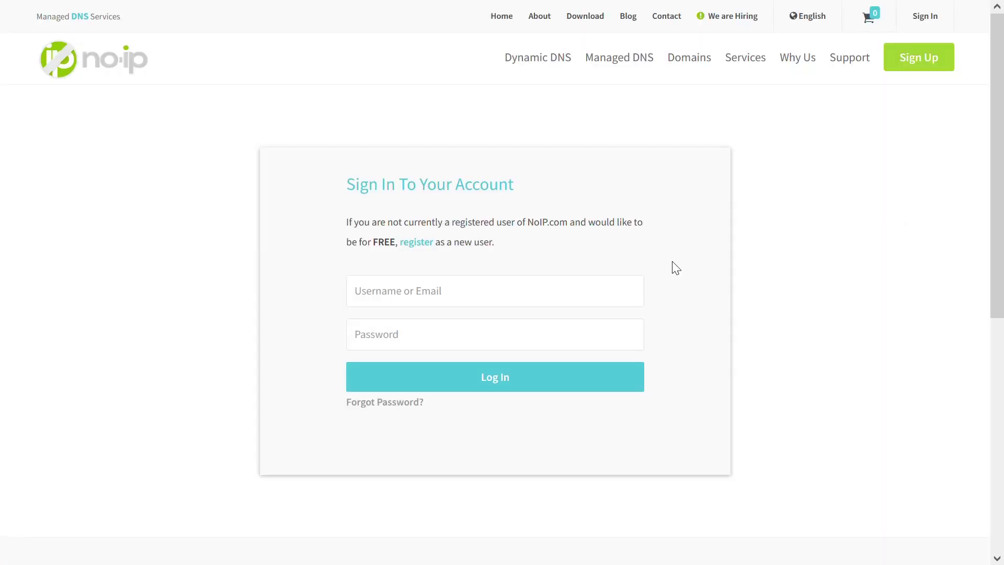
{"action": "left_click", "coordinate": [435, 334]}
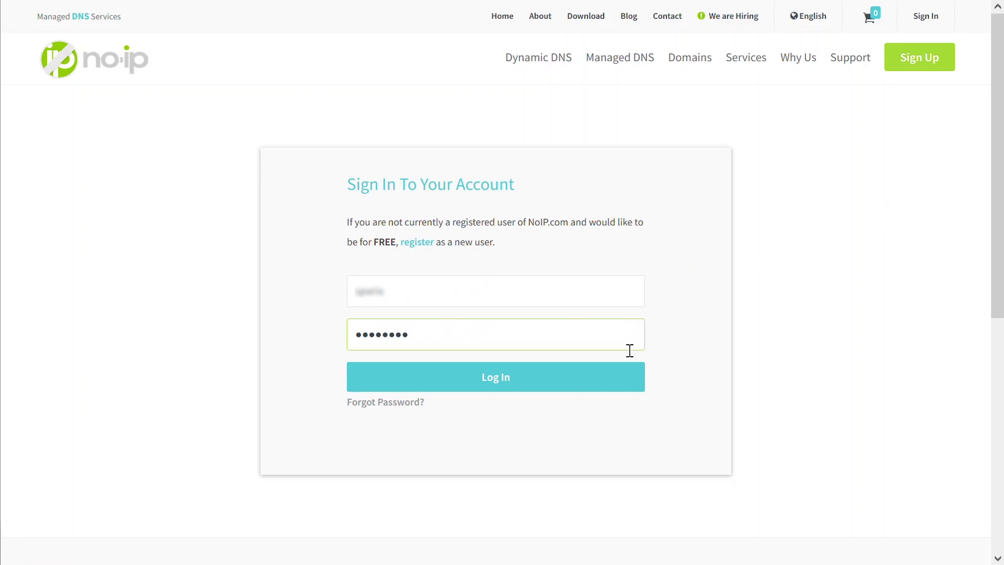
{"action": "left_click", "coordinate": [510, 388]}
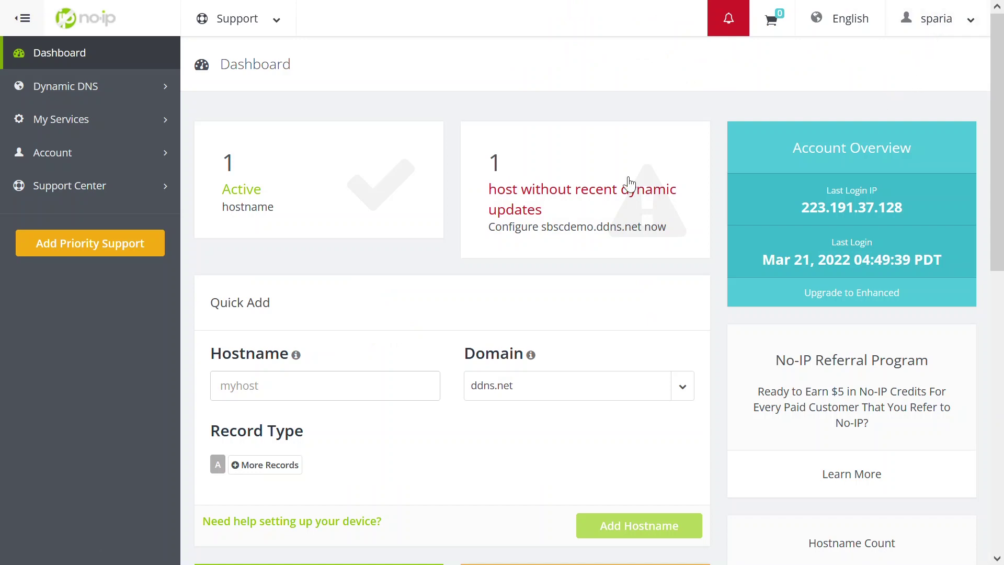
{"action": "left_click", "coordinate": [71, 86]}
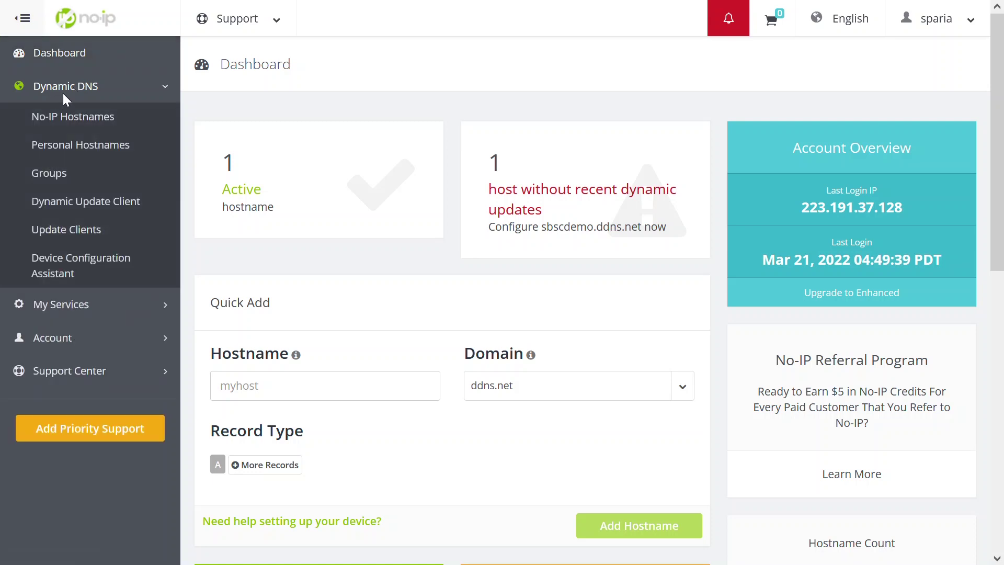
{"action": "left_click", "coordinate": [132, 115]}
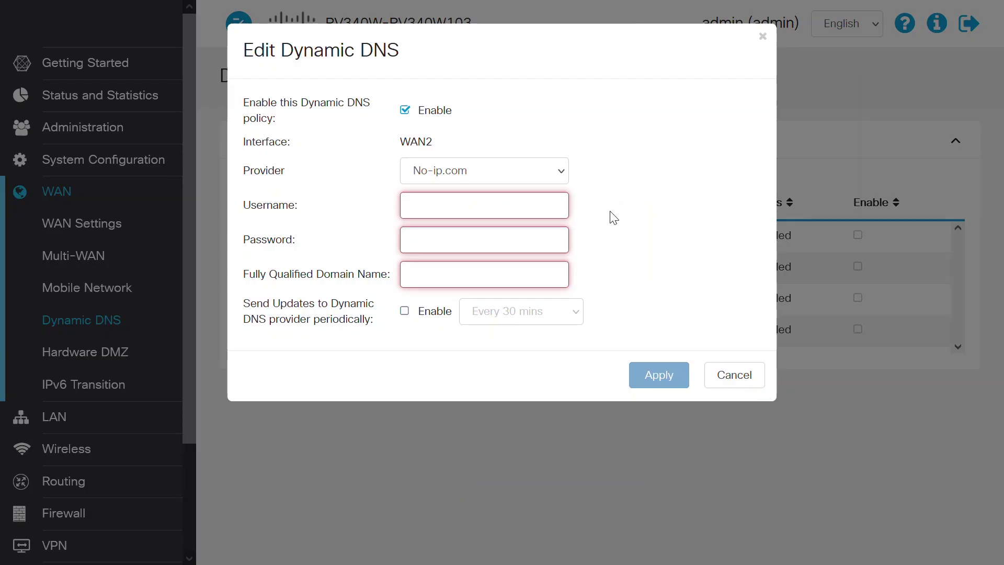
Enter the No-IP account username and password, and FQDN sbscdemo.ddns.net
{"action": "left_click", "coordinate": [463, 211]}
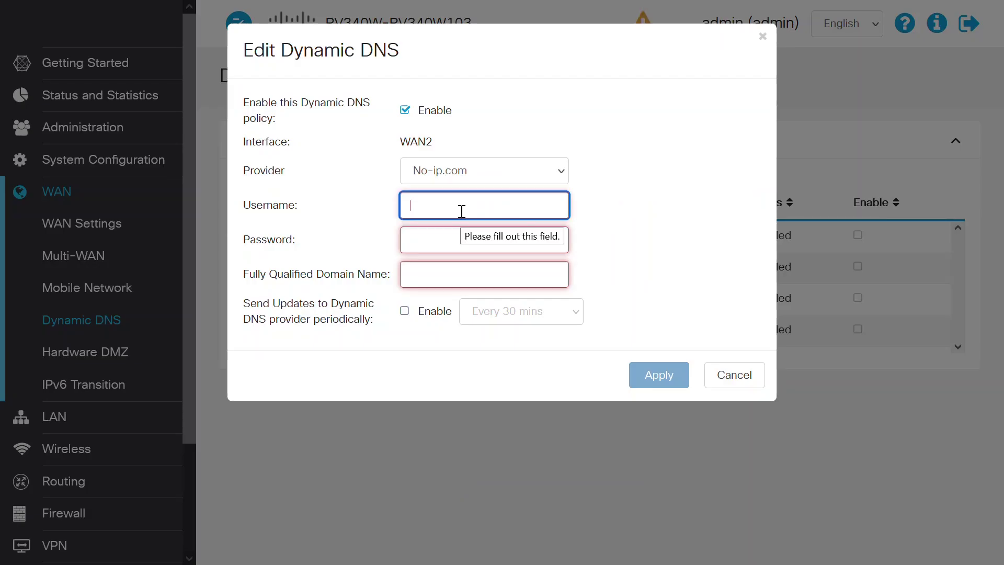
{"action": "type", "text": "sparta"}
{"action": "key", "text": "Tab"}
{"action": "key", "text": "ctrl+v"}
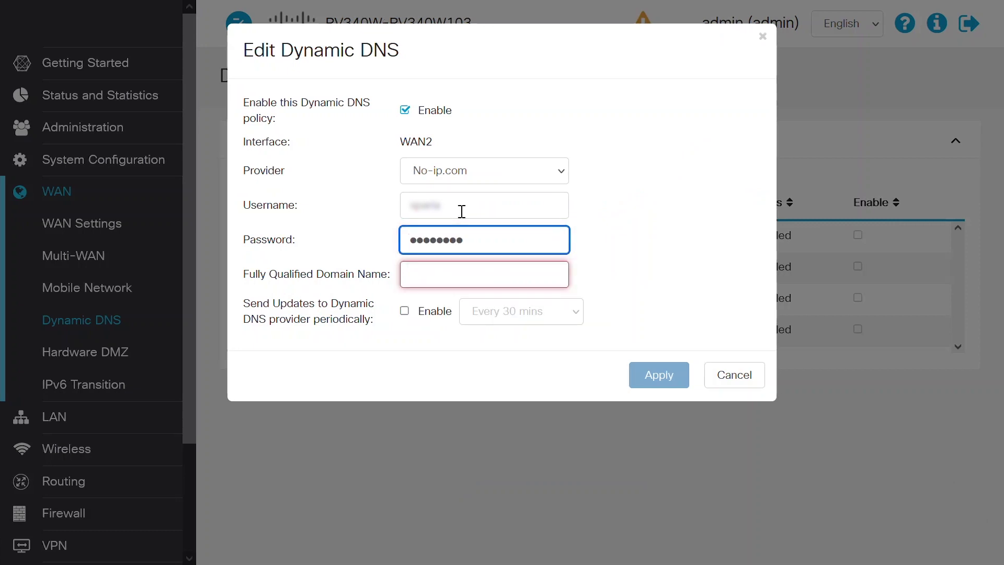
{"action": "left_click", "coordinate": [456, 272]}
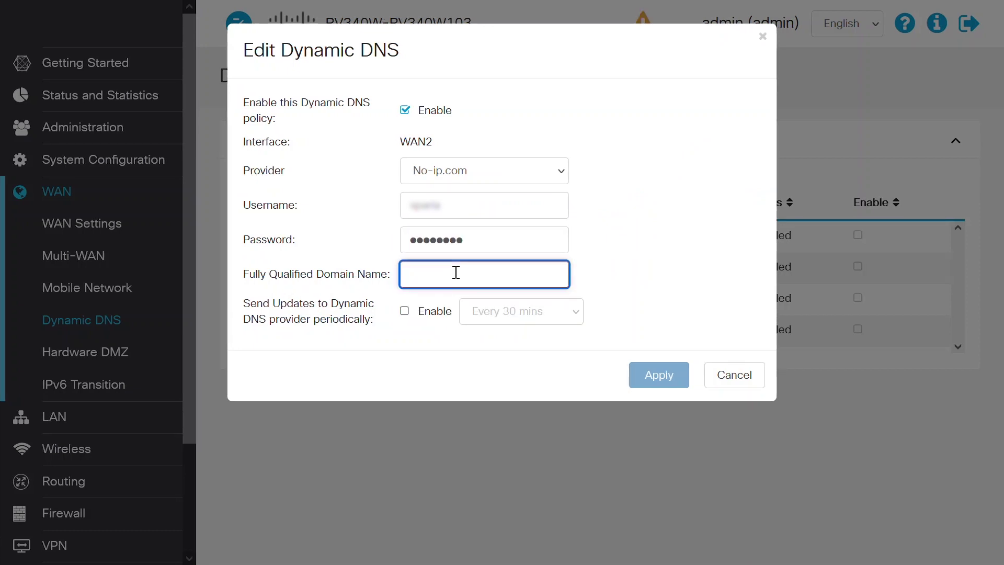
{"action": "type", "text": "sbscdemo.ddns.net"}
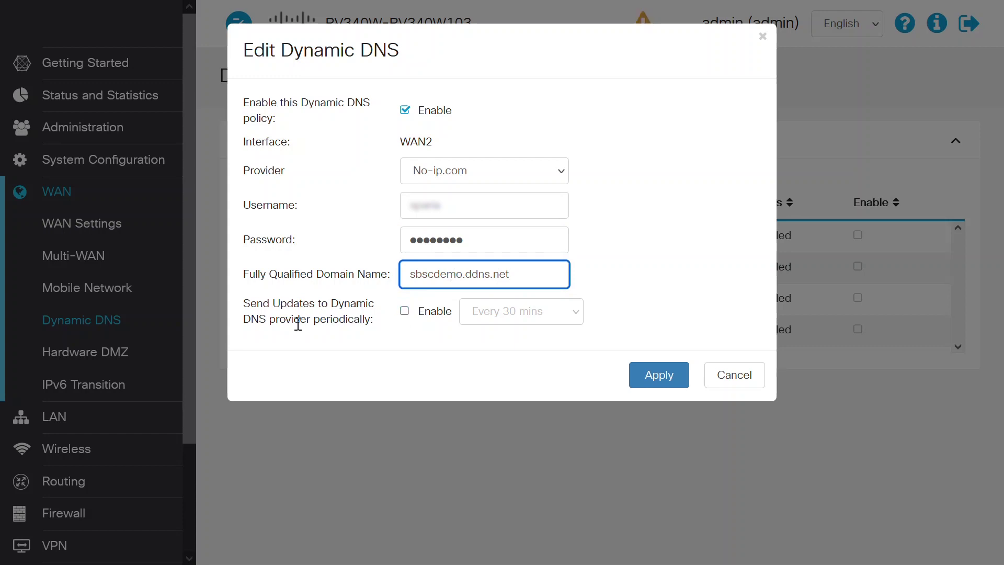
Enable periodic updates every 30 mins and save the WAN2 Dynamic DNS entry
{"action": "left_click", "coordinate": [405, 312]}
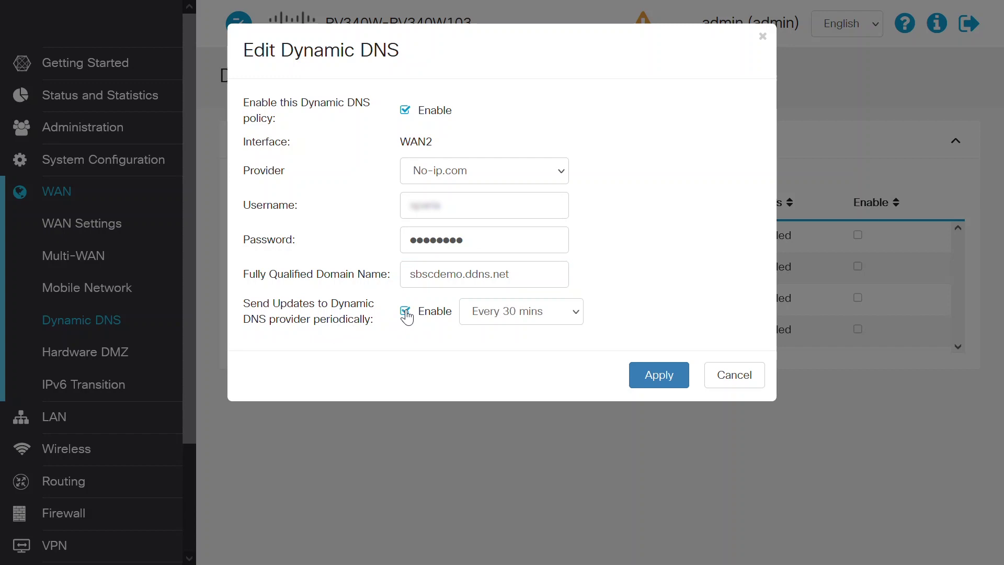
{"action": "left_click", "coordinate": [574, 316]}
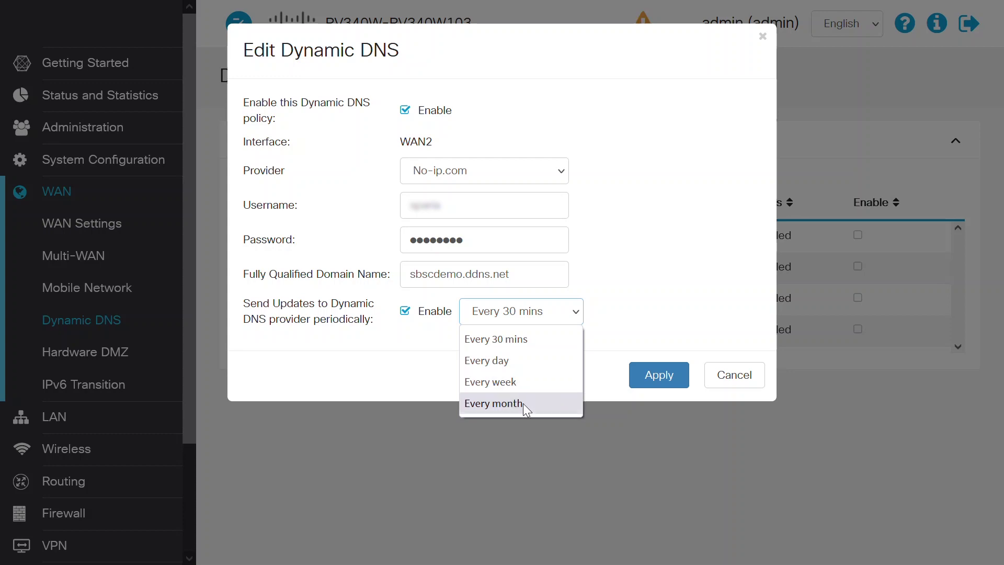
{"action": "left_click", "coordinate": [515, 337]}
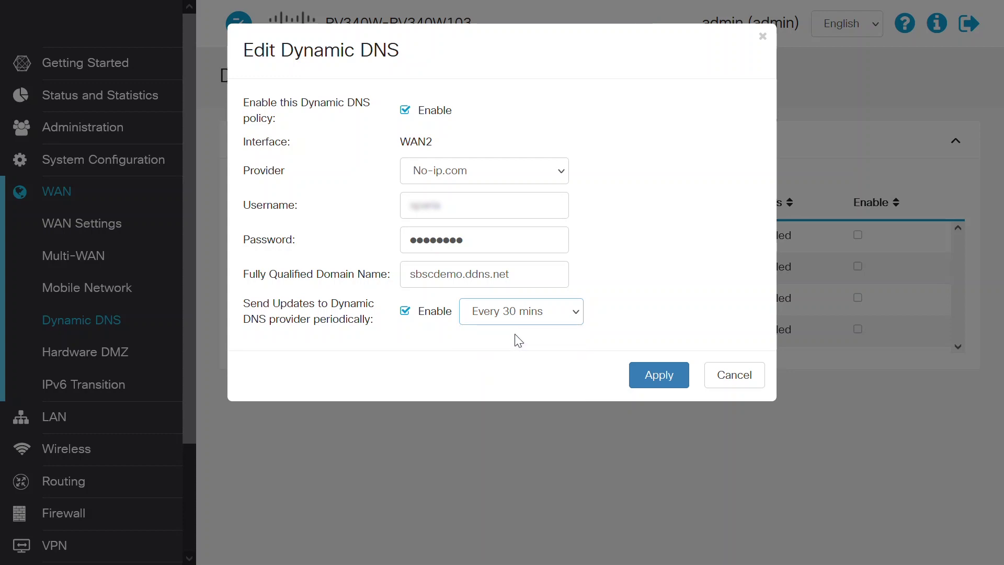
{"action": "left_click", "coordinate": [668, 376]}
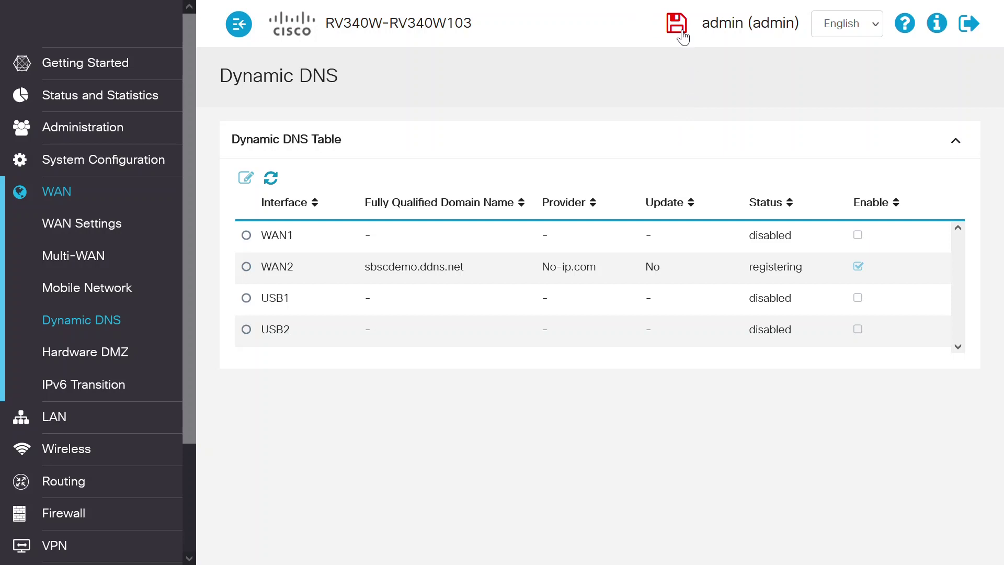
Copy the Running Configuration to the Startup Configuration
{"action": "left_click", "coordinate": [677, 26]}
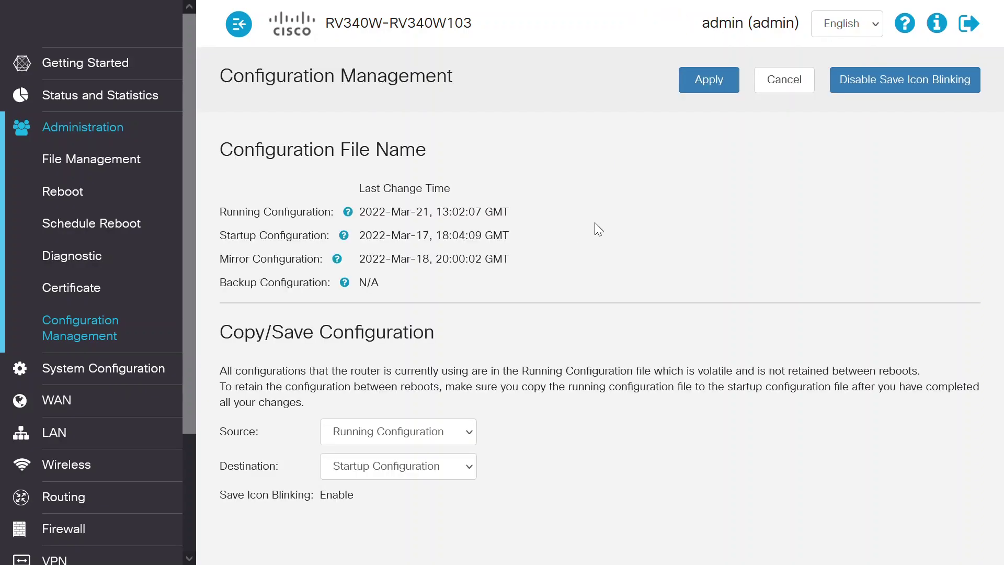
{"action": "left_click", "coordinate": [704, 82]}
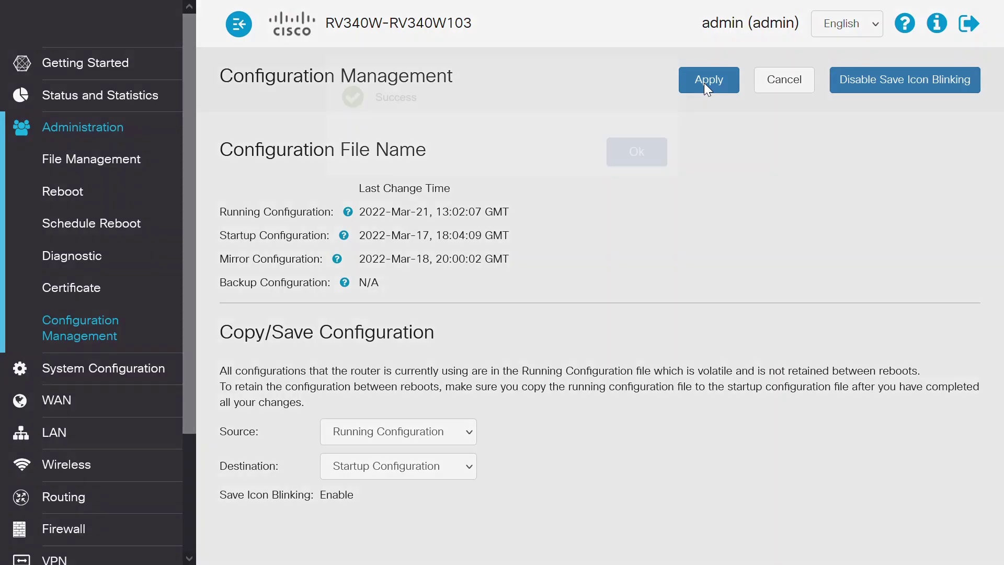